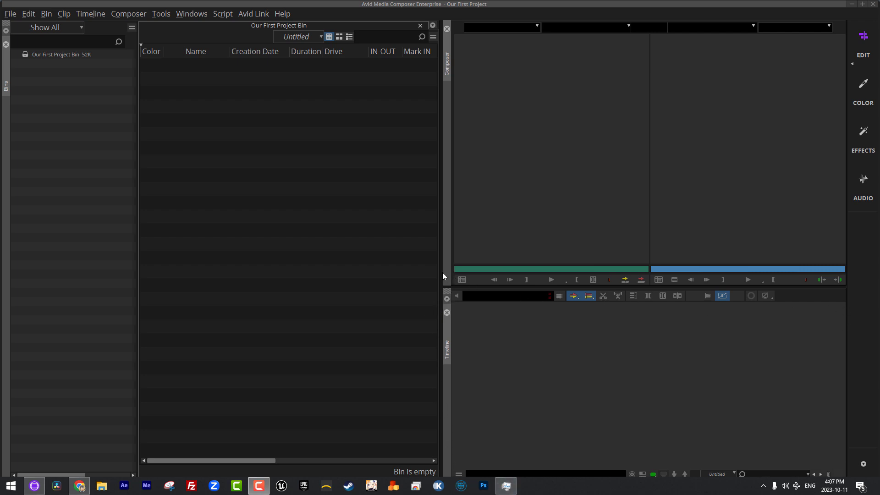
Drag the splitter between the bin panel and the Composer left to widen Composer and Timeline
drag(443, 276, 403, 272)
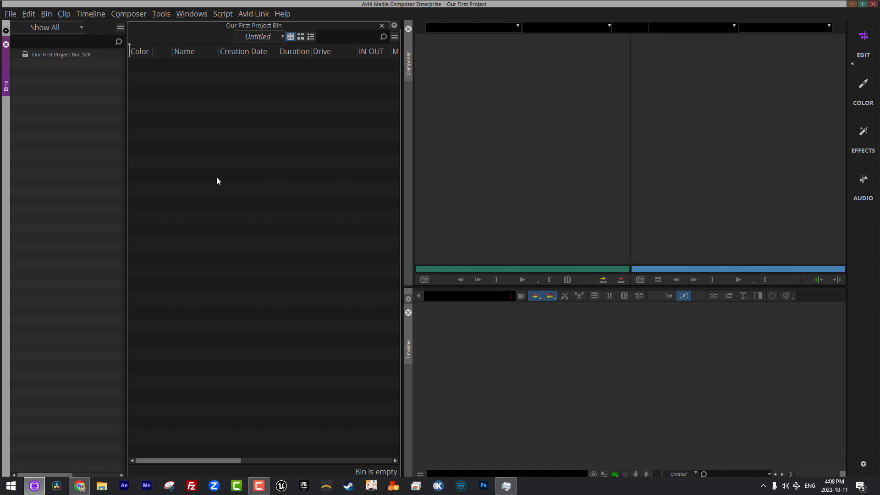
Rename 'Our First Project Bin' to 'Sequences' and select the empty bin
click(50, 55)
text(Sequences)
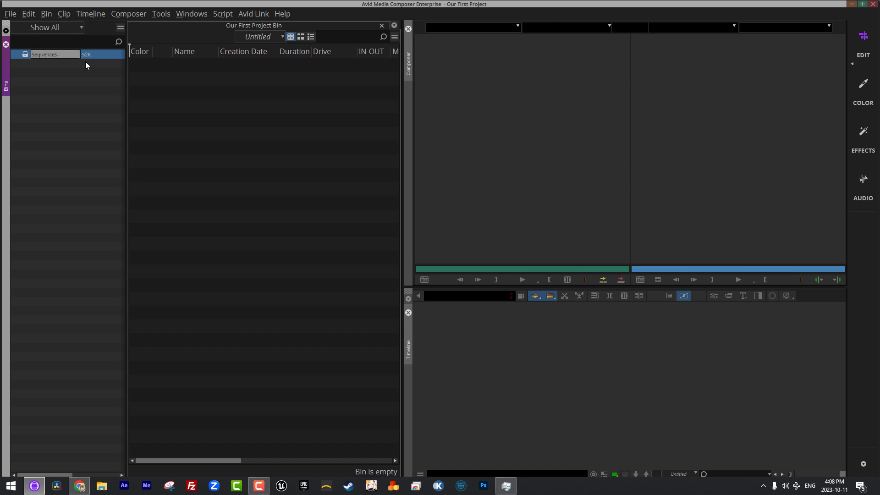
key(Return)
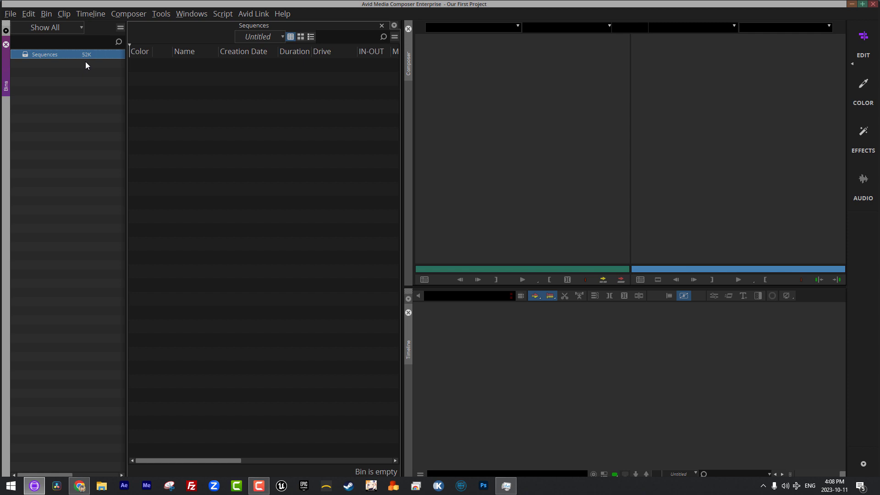
click(232, 135)
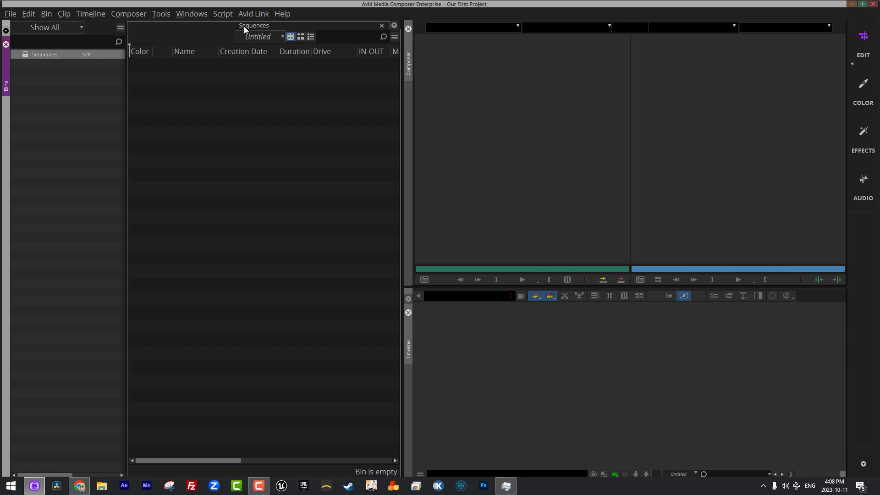
Float the Sequences bin in its own window, then reposition and widen it and the bin list
drag(246, 24, 246, 51)
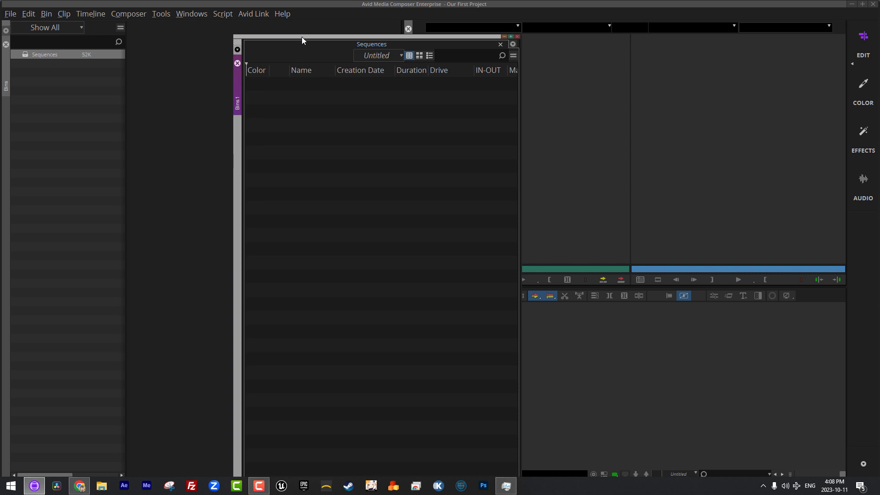
drag(302, 37, 483, 44)
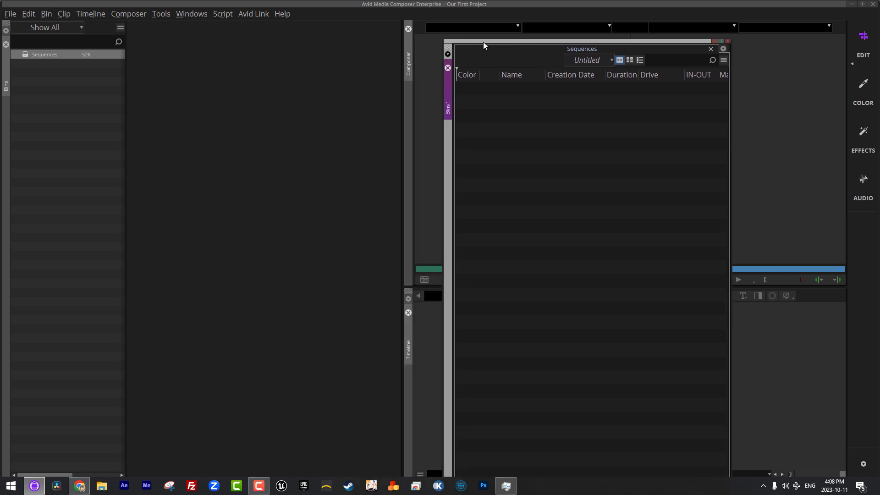
drag(125, 102, 245, 32)
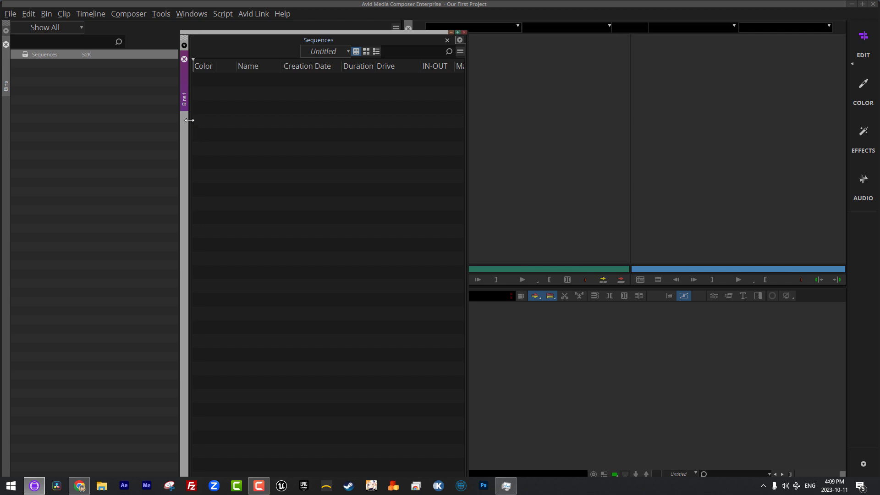
drag(189, 120, 328, 127)
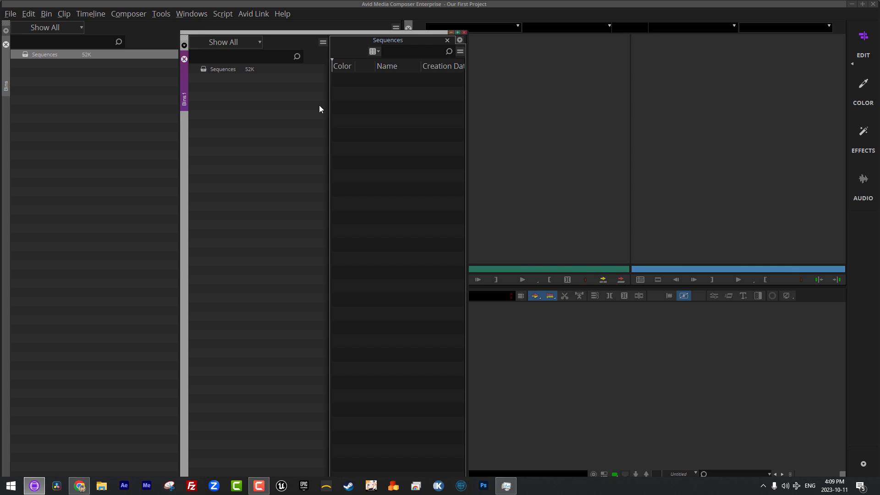
drag(292, 30, 416, 28)
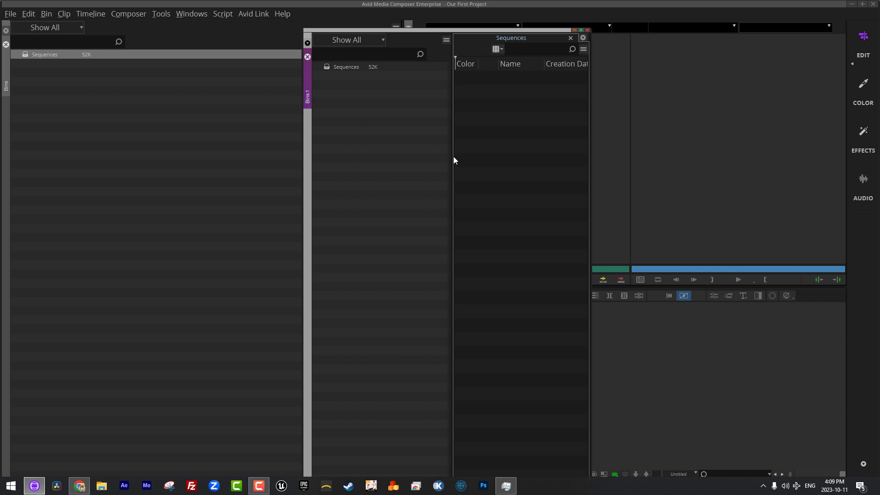
drag(453, 157, 262, 161)
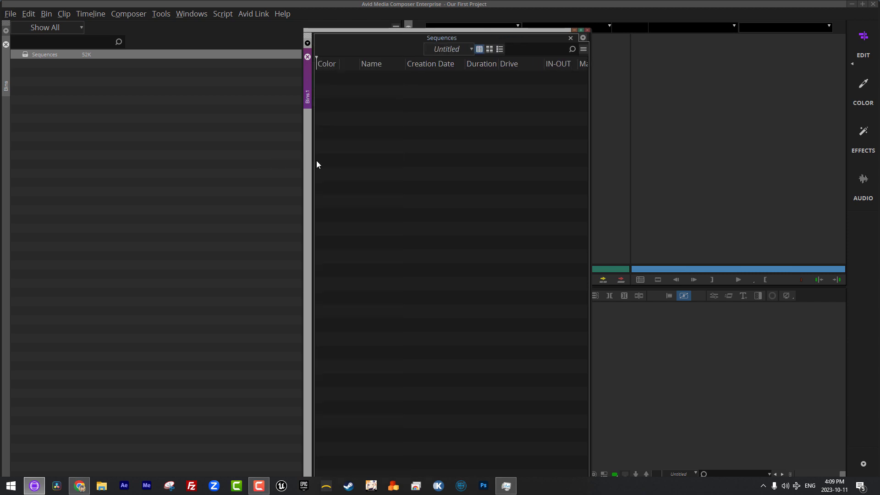
Widen the project's bin list to about half the screen and close the floating Sequences bin
drag(316, 162, 430, 154)
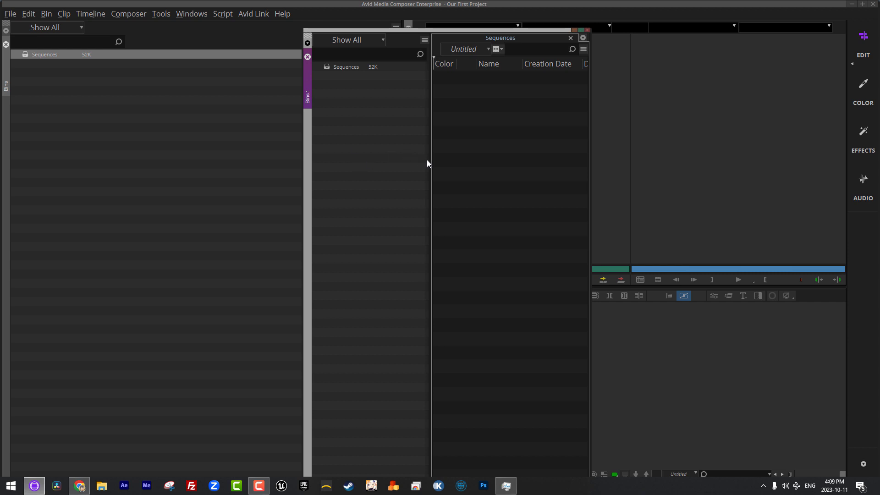
drag(431, 157, 328, 226)
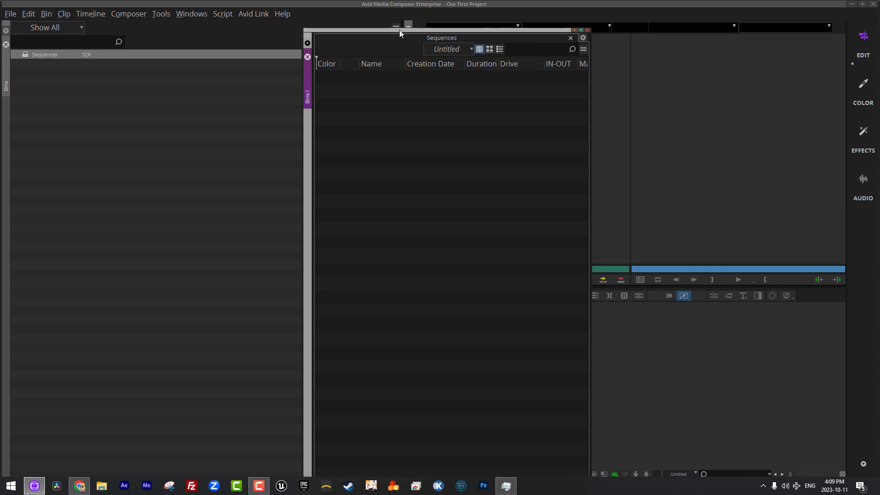
drag(400, 33, 546, 32)
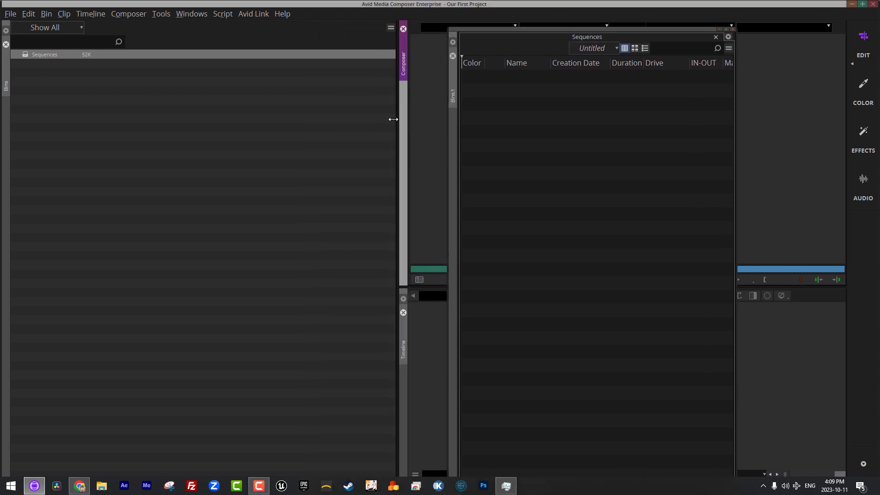
mouse_move(393, 119)
mouse_down()
mouse_move(369, 122)
mouse_move(381, 125)
mouse_up()
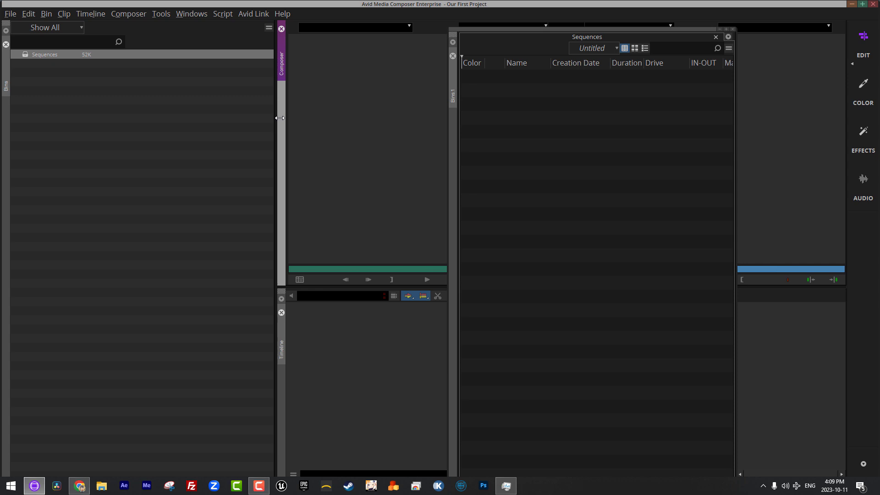
drag(280, 118, 391, 115)
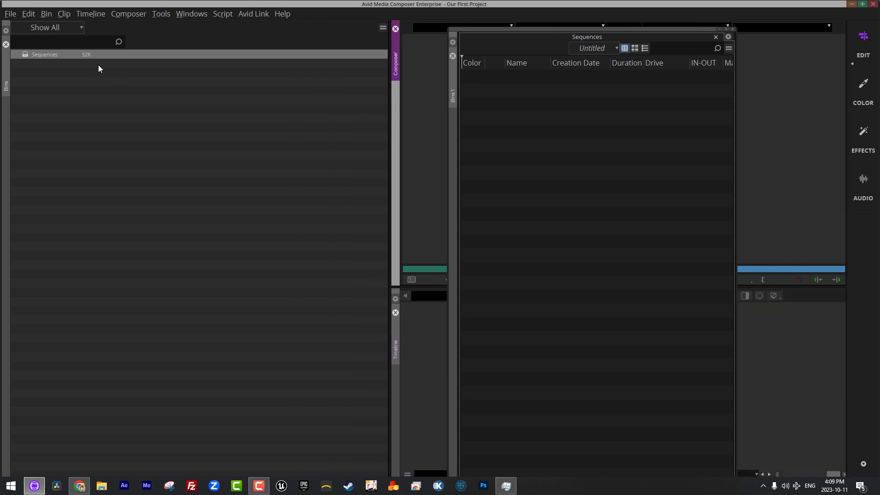
click(732, 29)
Reopen the Sequences bin docked on the left, with the bin list restored beside it
double_click(28, 54)
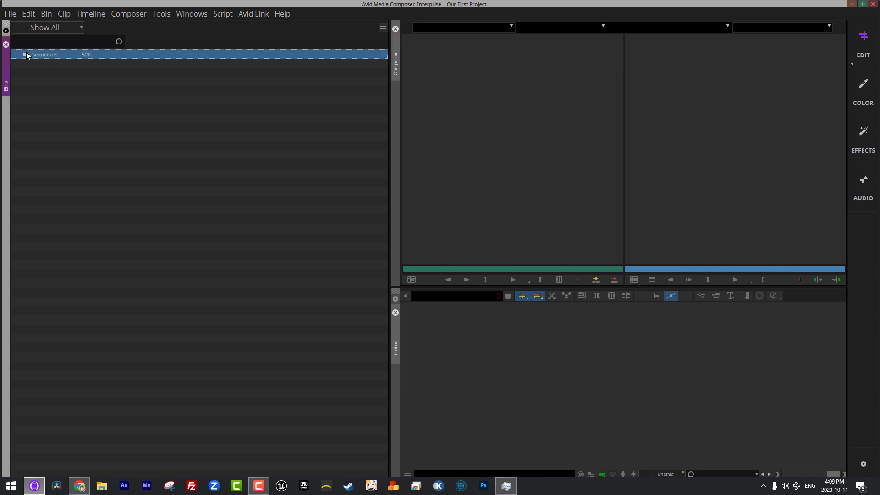
drag(283, 100, 9, 106)
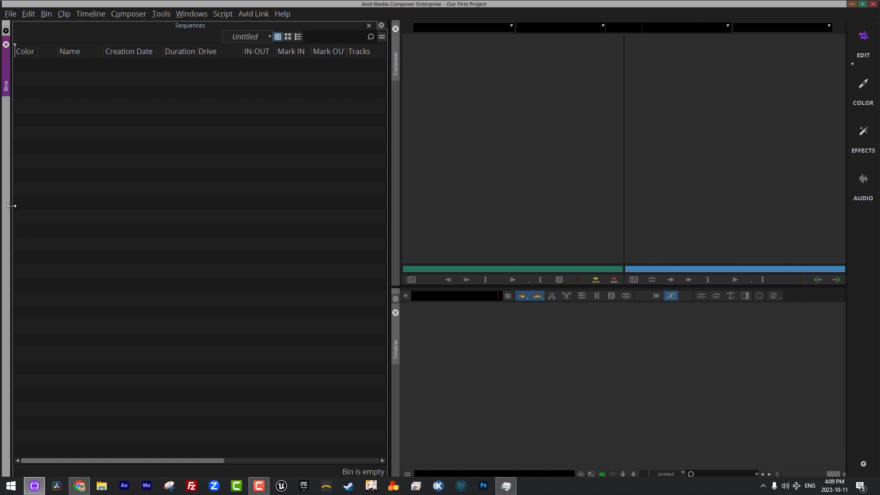
drag(12, 206, 185, 220)
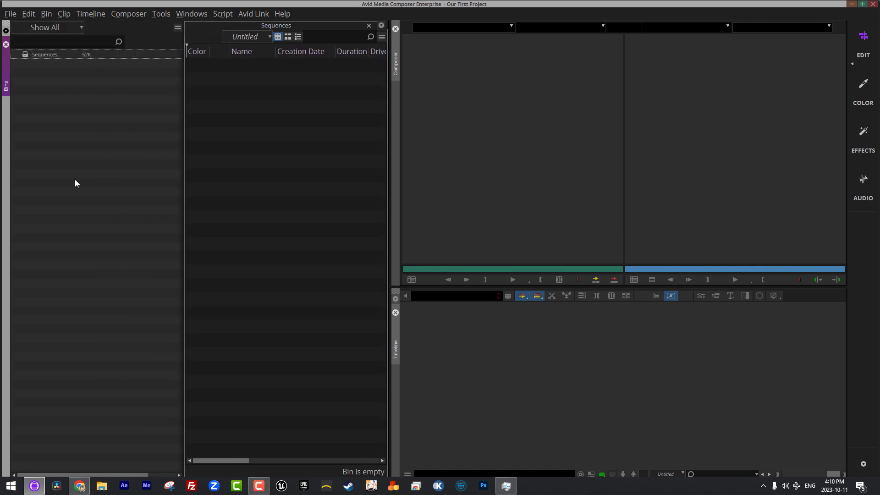
Create three new bins with Ctrl+N and name them 'Audio', 'GPHX' and 'Clips'
key(ctrl+n)
key(ctrl+n)
key(ctrl+n)
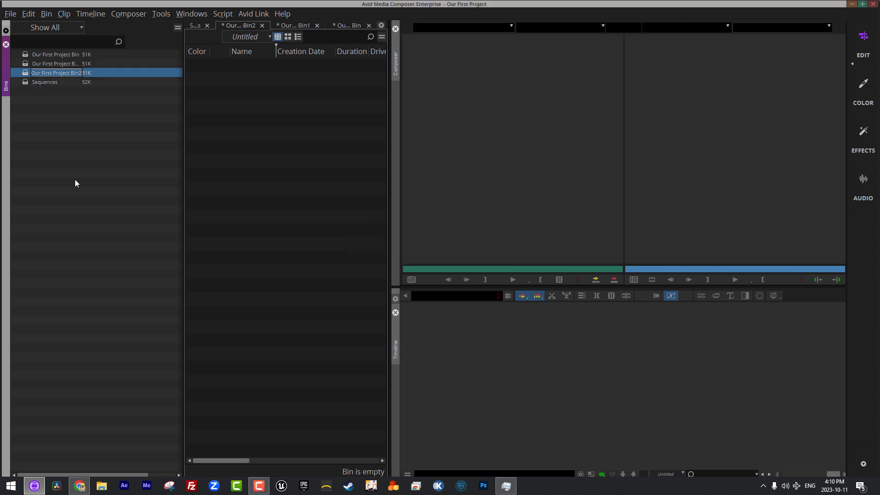
text(Audio)
key(Return)
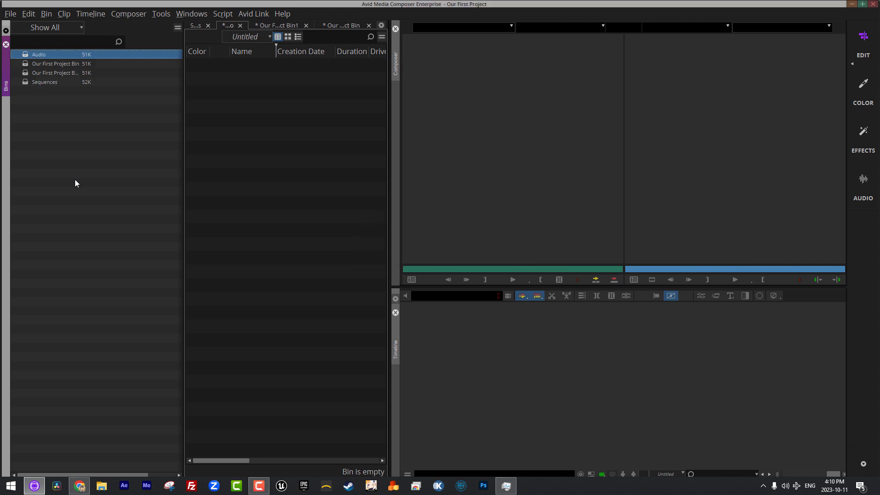
click(42, 63)
text(GPHX)
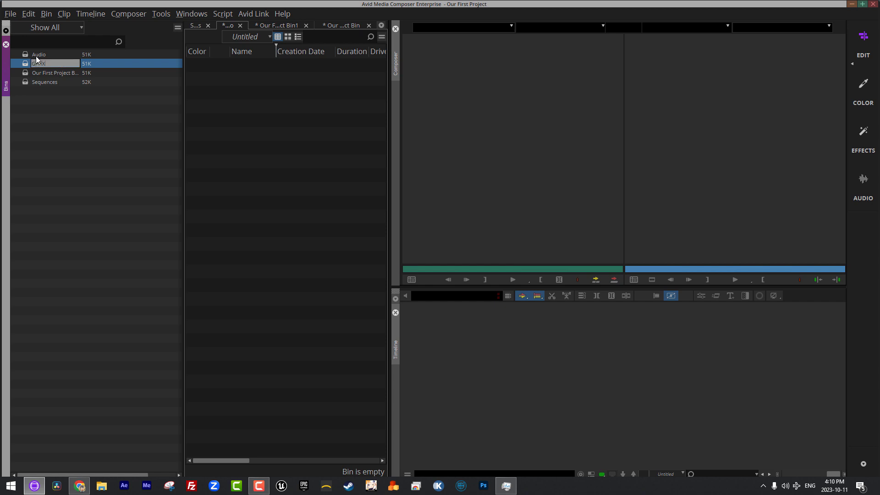
key(Return)
click(52, 74)
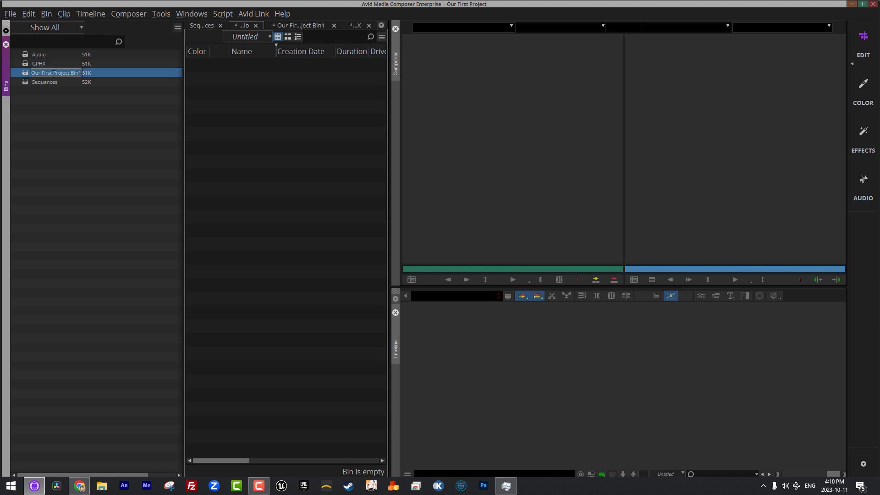
text(Clips)
key(Return)
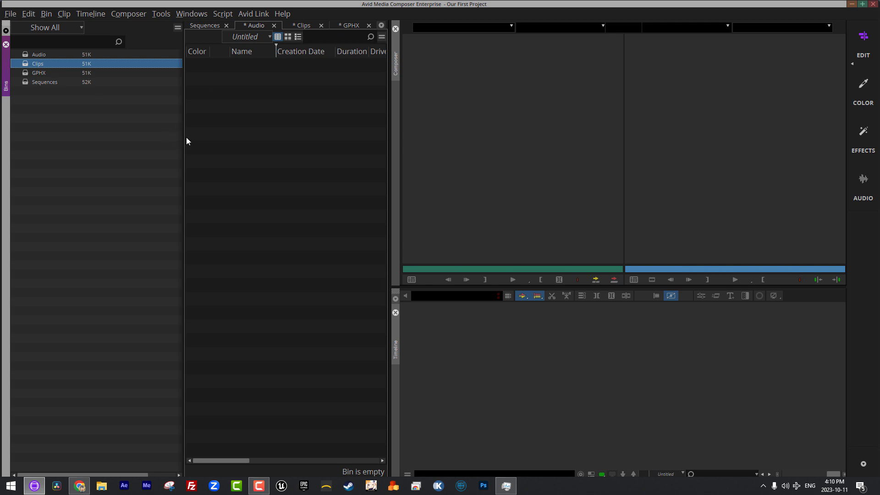
Collapse the bin list, then cycle through the Sequences, Audio and Clips tabs, ending on GPHX
drag(182, 136, 171, 136)
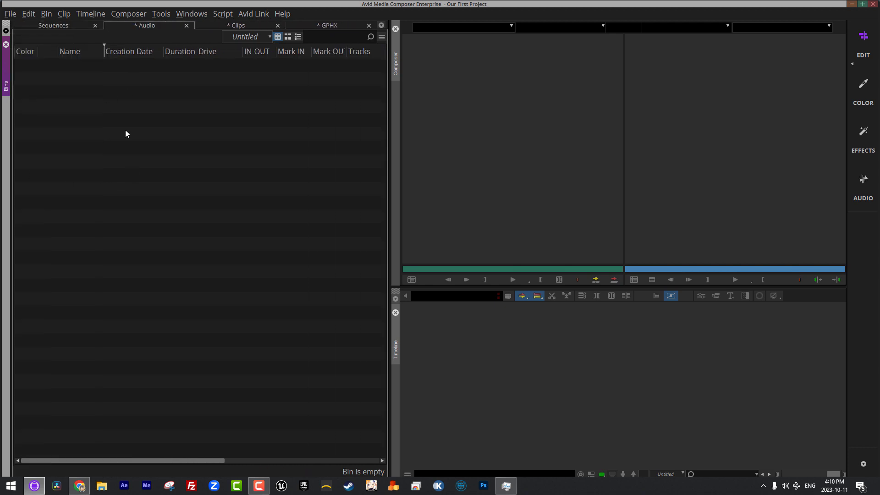
click(56, 23)
click(139, 24)
click(244, 25)
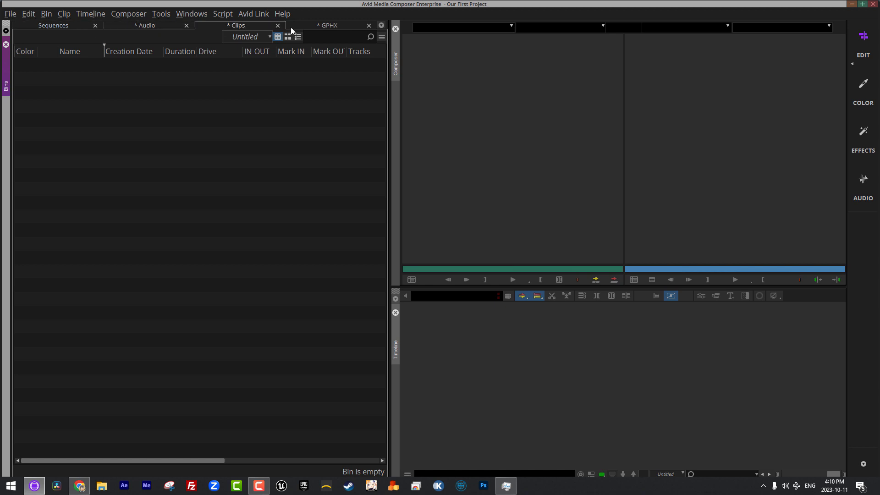
click(149, 24)
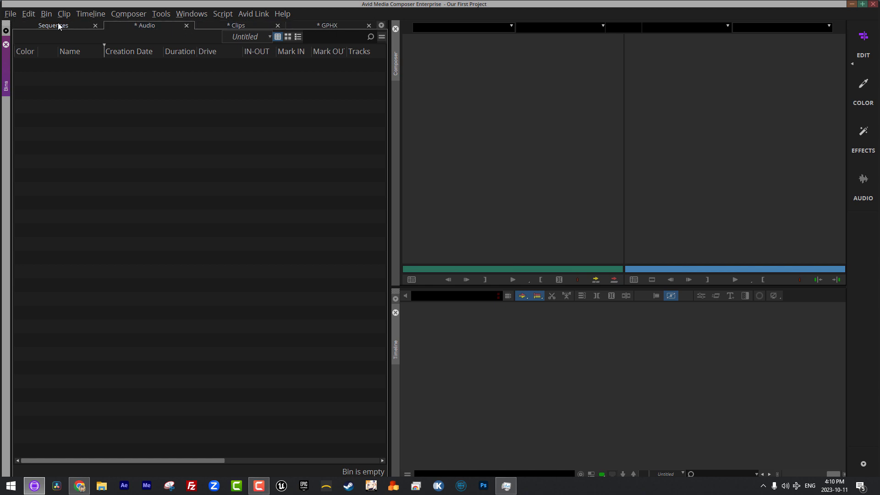
click(60, 30)
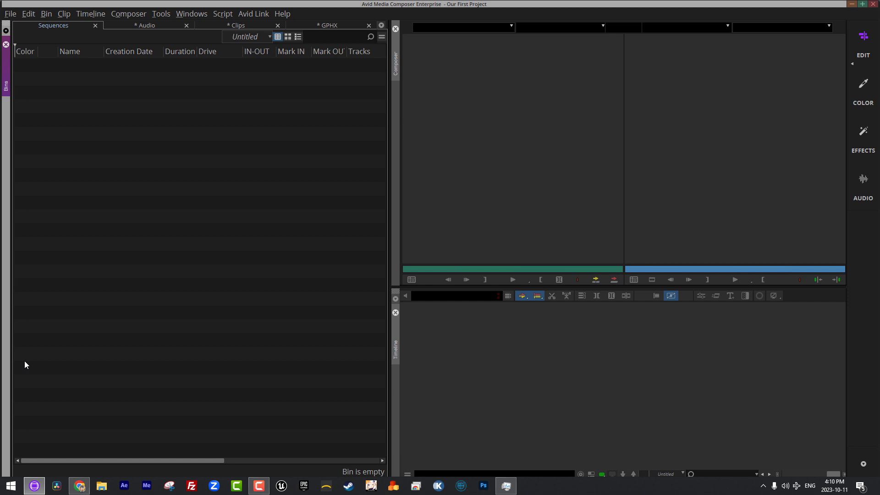
click(142, 27)
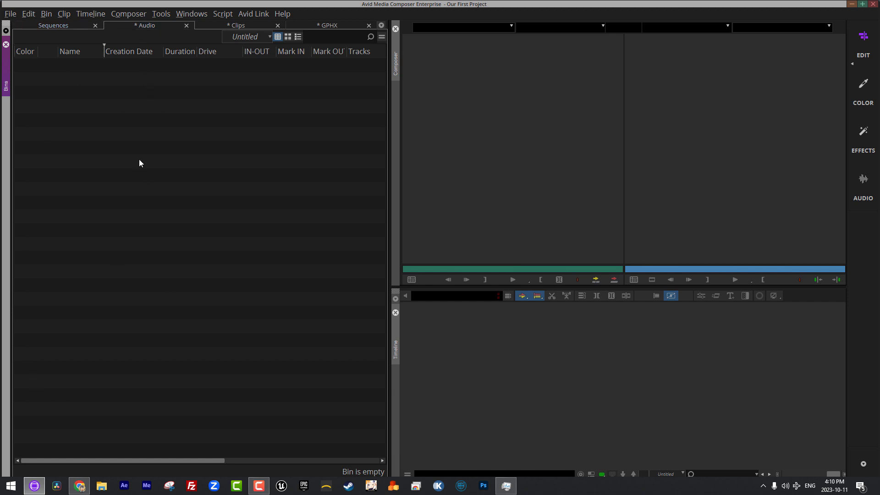
click(236, 23)
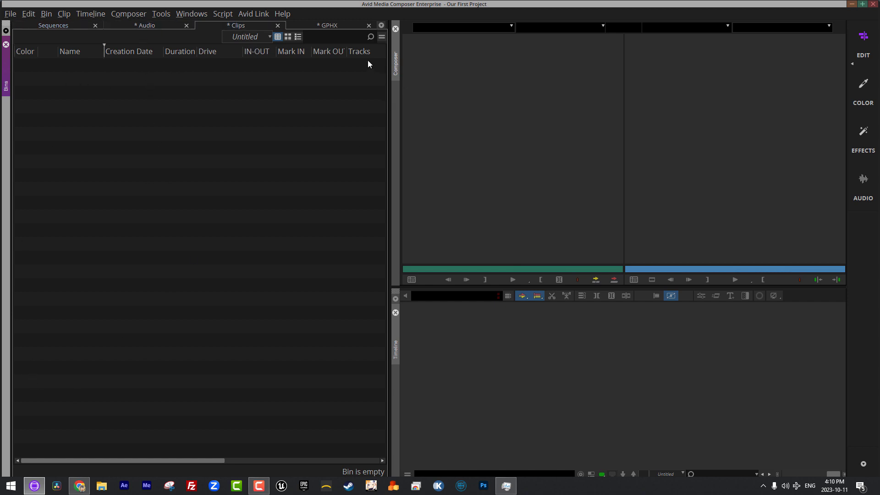
click(320, 26)
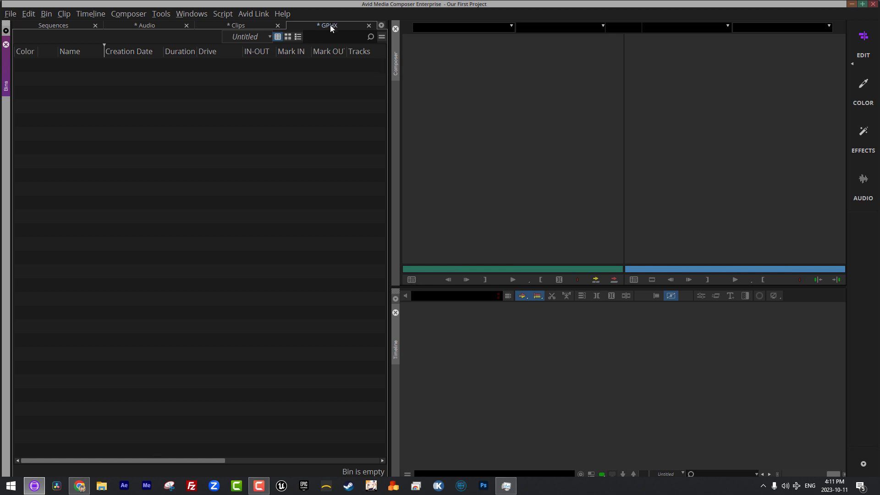
Pull the GPHX tab into a floating window, collapse its bin list, move it right and shrink it
drag(330, 25, 317, 131)
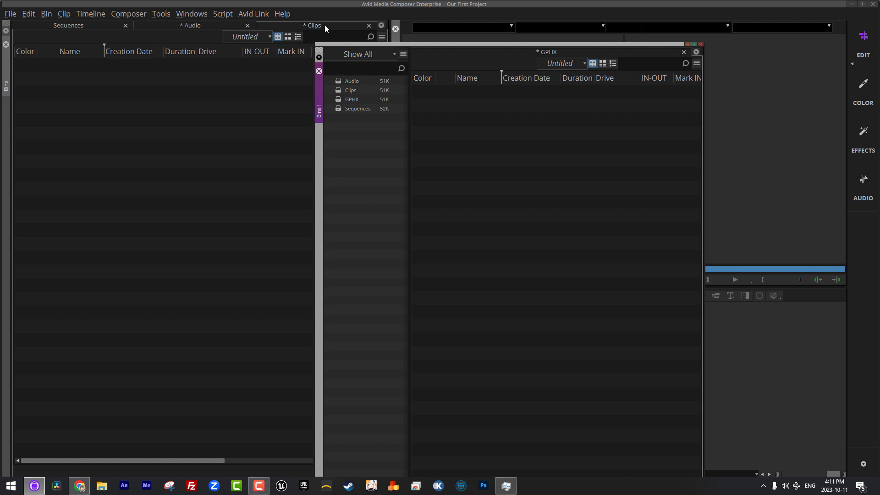
drag(394, 43, 348, 26)
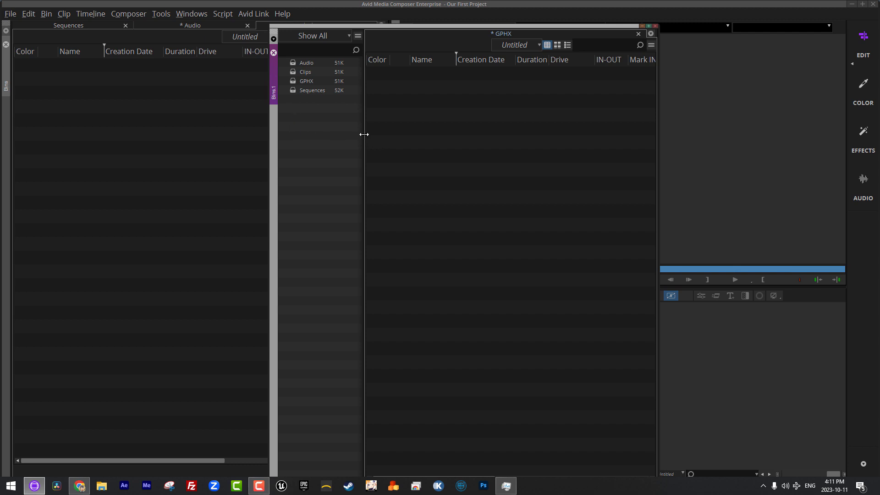
drag(364, 134, 257, 131)
drag(321, 29, 507, 41)
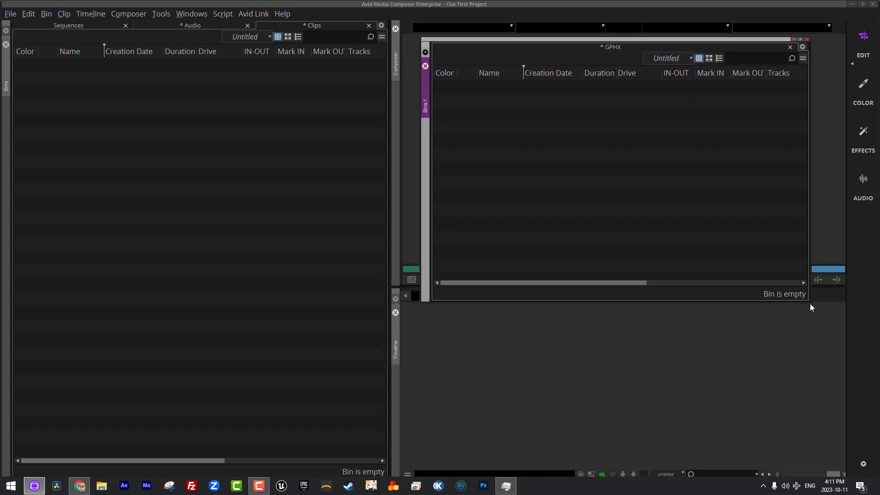
drag(810, 303, 577, 215)
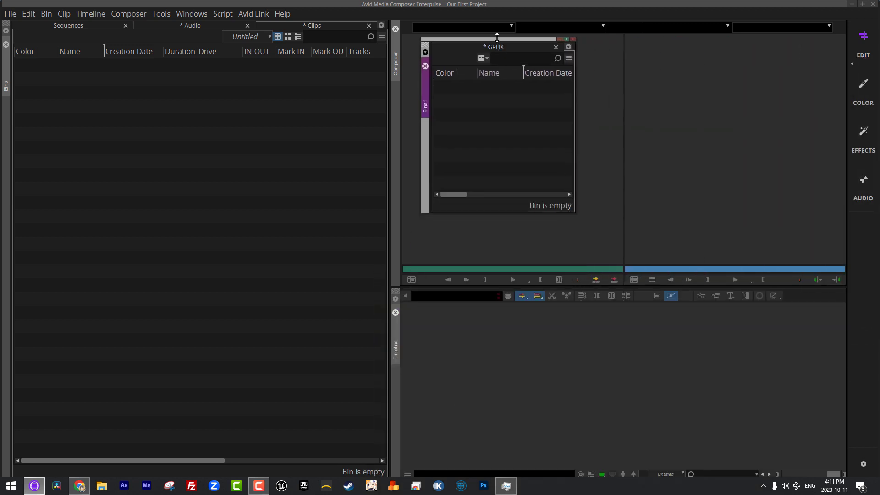
Nudge GPHX further right, then float the Clips bin as a small window to the lower right
drag(521, 39, 672, 49)
click(280, 29)
drag(279, 28, 265, 111)
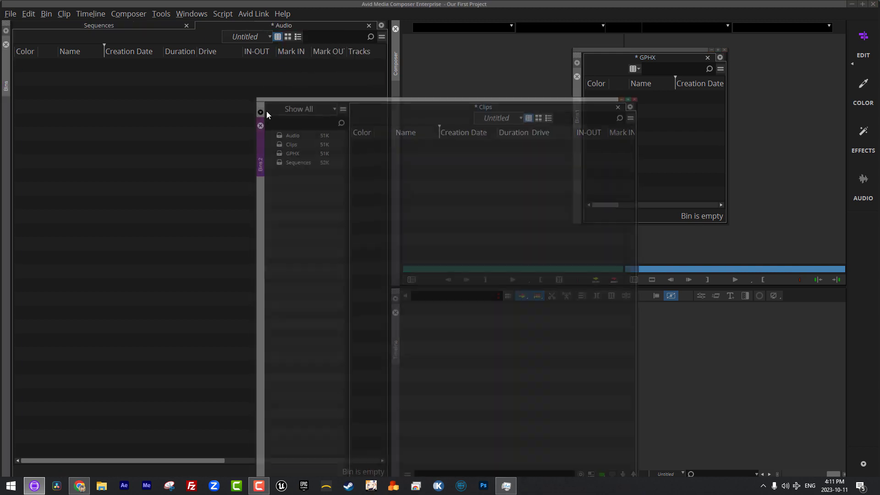
drag(328, 96, 294, 320)
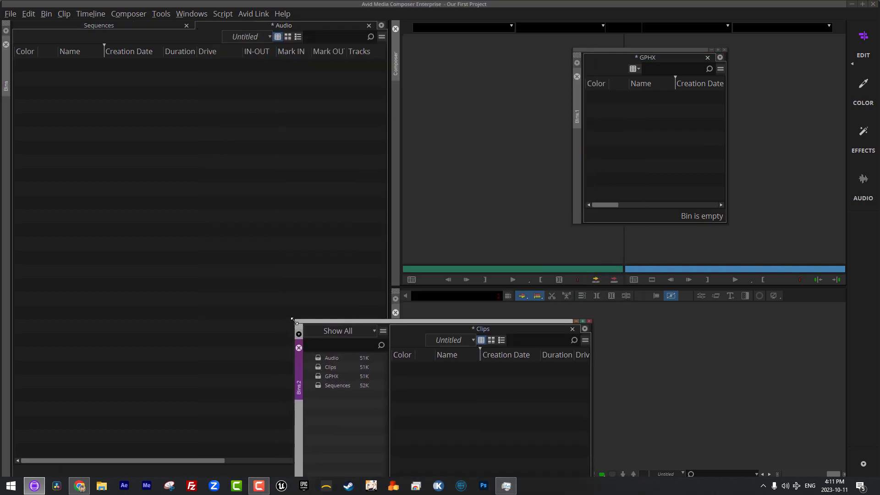
drag(386, 375, 298, 365)
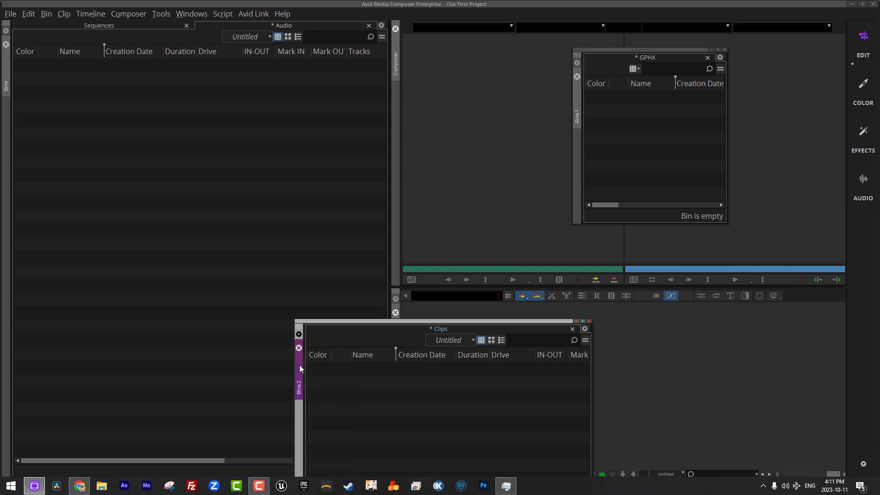
drag(366, 323, 474, 222)
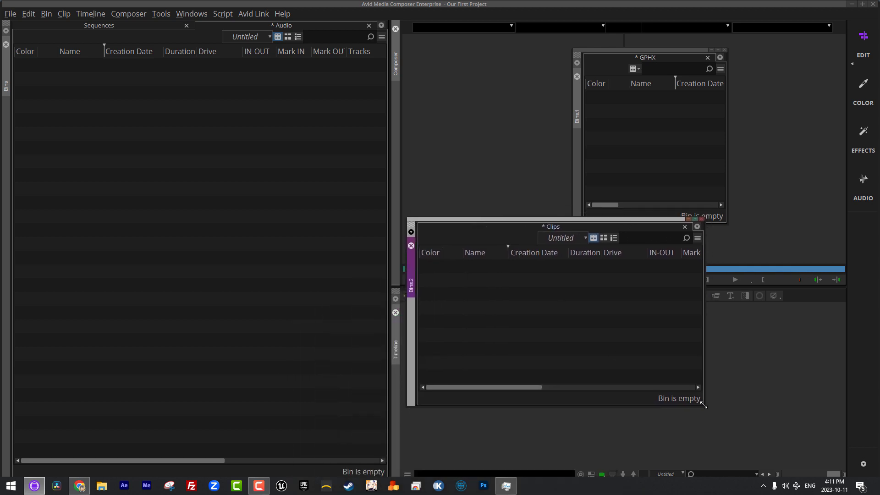
drag(702, 407, 587, 336)
drag(528, 223, 683, 272)
Float the Audio bin as a small window and move it toward the lower right
drag(238, 26, 255, 142)
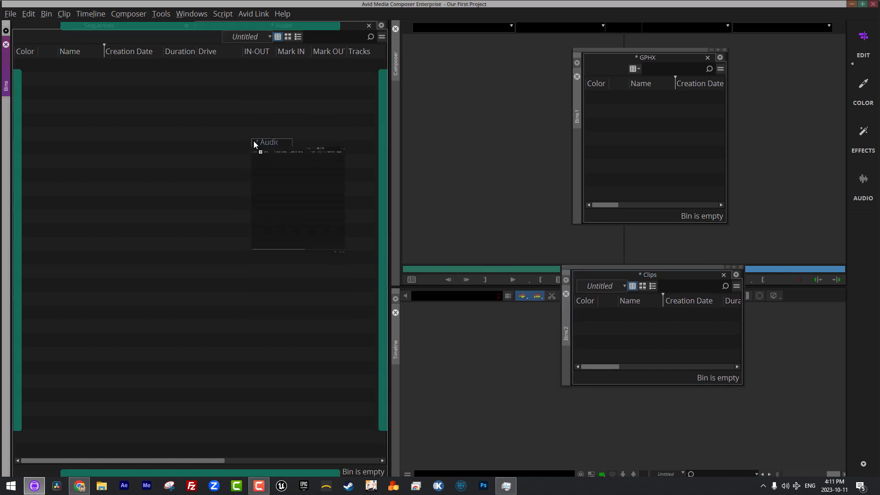
drag(331, 126, 331, 197)
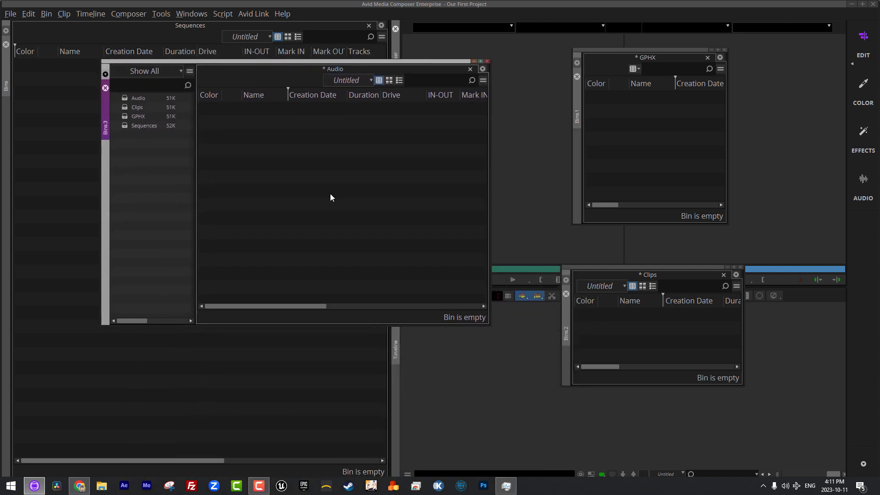
drag(486, 322, 327, 238)
drag(208, 60, 508, 245)
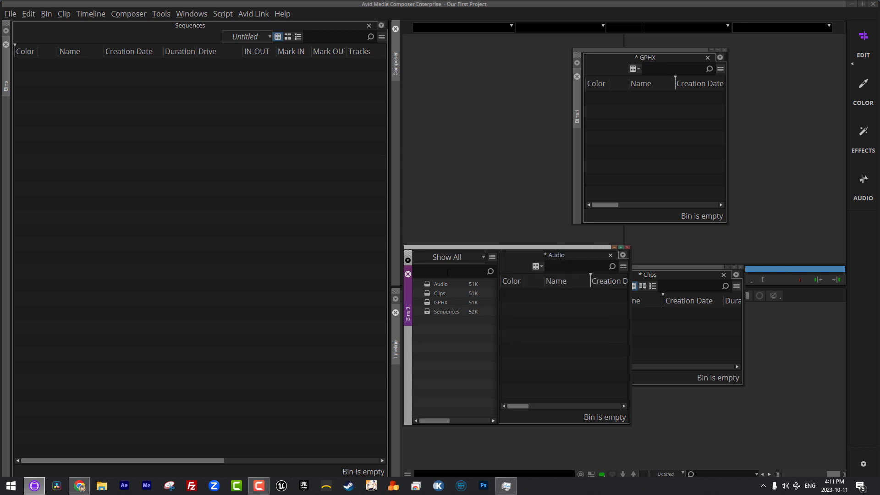
Collapse the Audio bin's list and dock the Audio bin as a tab beside Sequences
drag(496, 295, 387, 297)
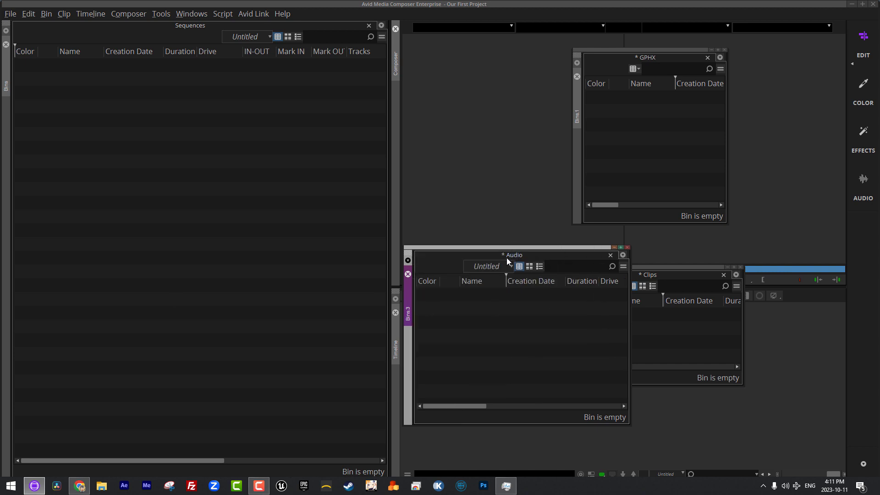
drag(513, 254, 384, 162)
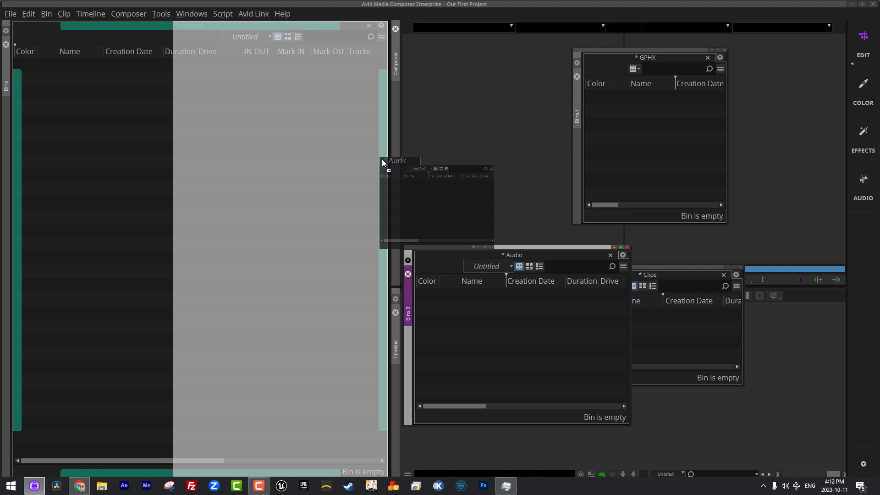
drag(383, 160, 241, 161)
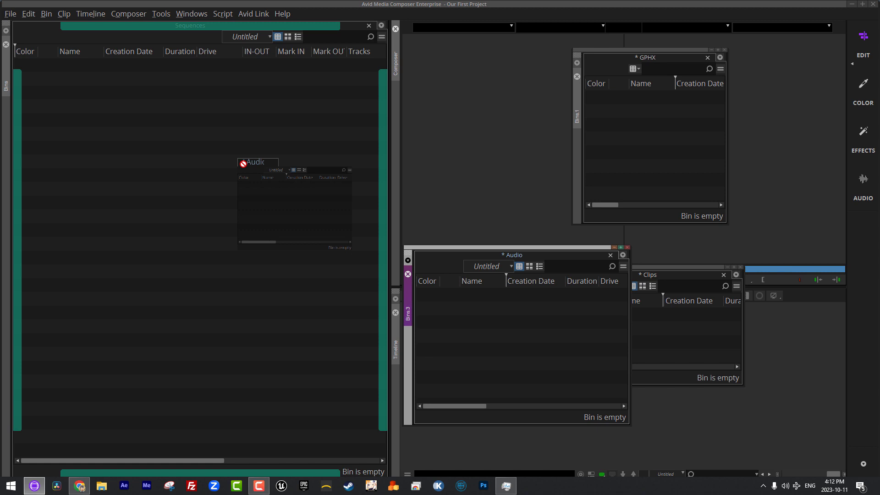
drag(240, 162, 199, 35)
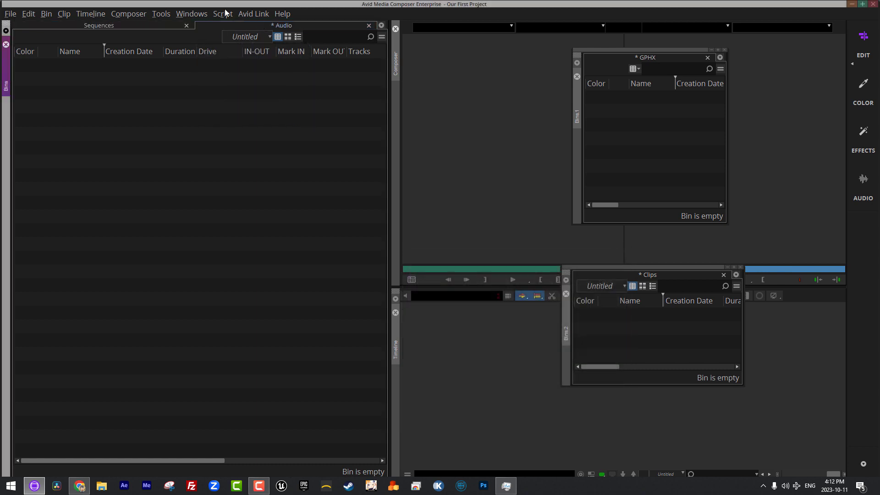
click(256, 26)
Dock the Clips and GPHX bins as tabs and move the Audio tab ahead of Clips
drag(641, 273, 257, 26)
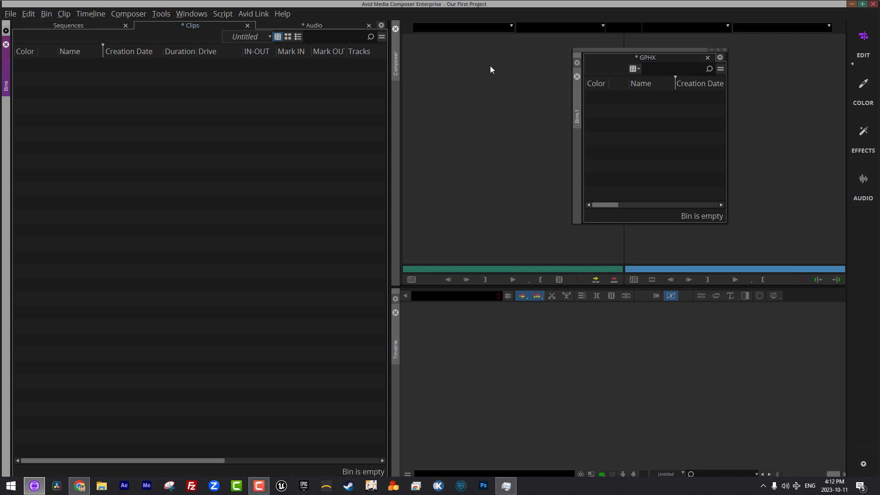
drag(652, 58, 303, 24)
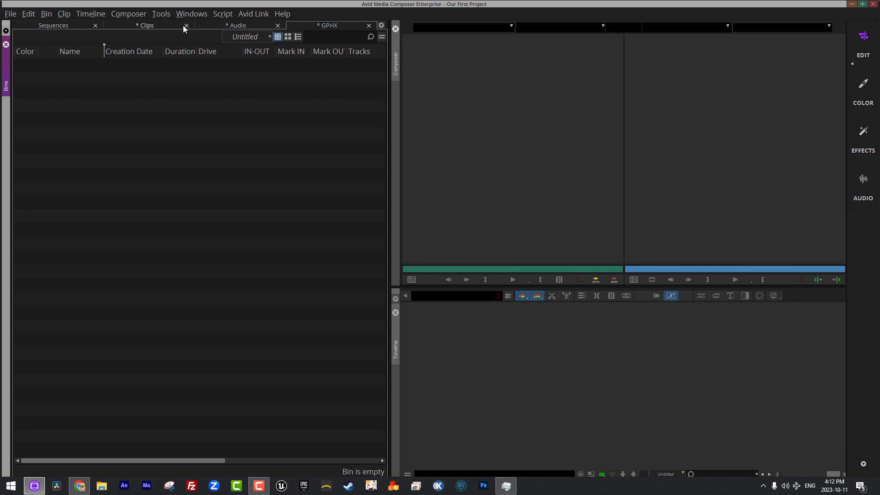
drag(244, 27, 172, 29)
Move the GPHX tab ahead of Clips, then start dragging GPHX out toward a new dock position
drag(333, 28, 254, 25)
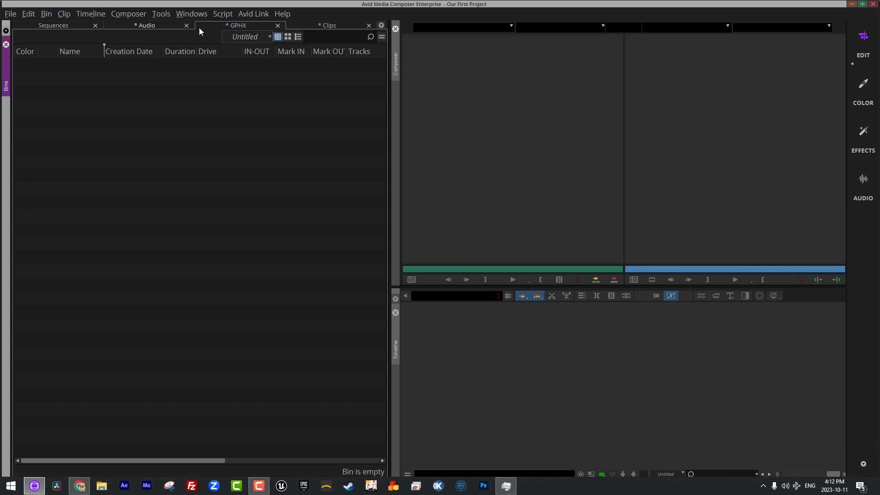
drag(238, 24, 193, 472)
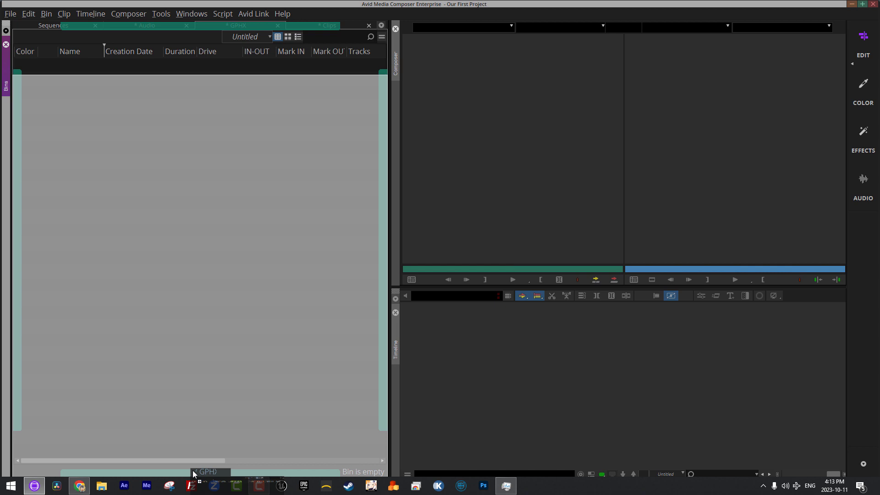
Dock the GPHX bin as a pane below the tabbed bins and enlarge the top pane
drag(193, 473, 194, 468)
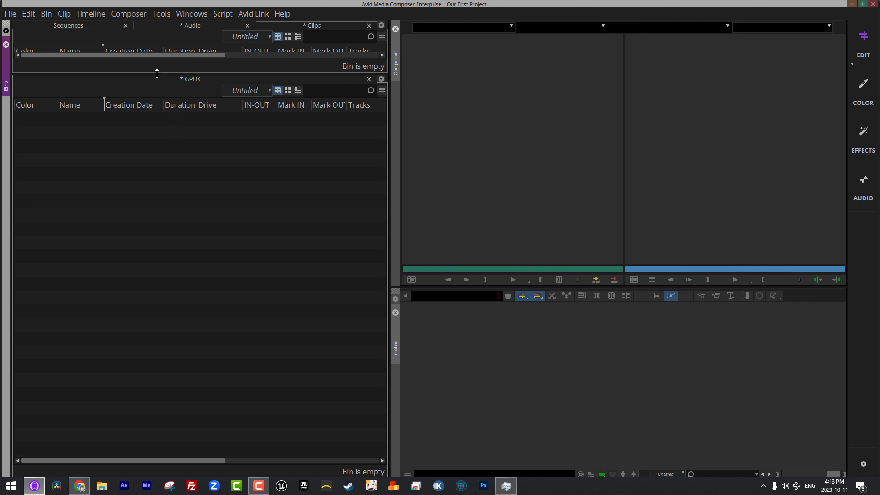
drag(157, 73, 110, 251)
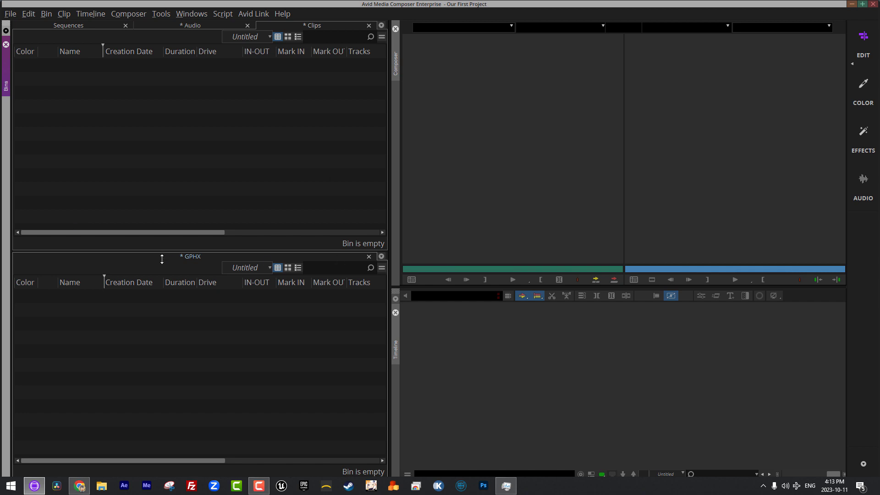
drag(164, 253, 159, 261)
Dock Clips beside Sequences and Audio beside GPHX, then widen the panes to equal halves
drag(293, 26, 381, 114)
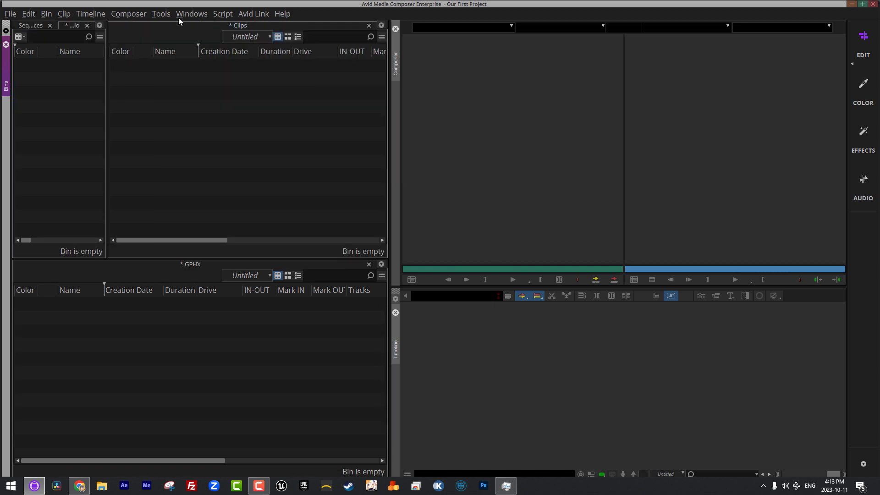
drag(72, 26, 379, 324)
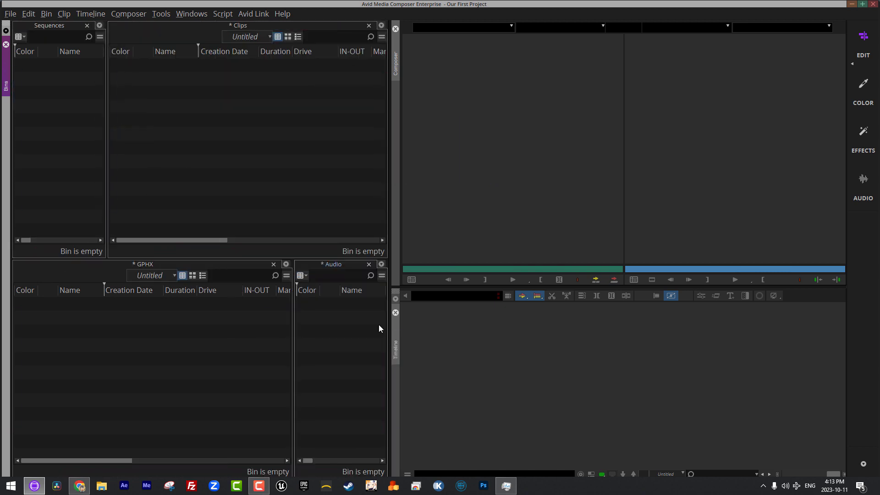
drag(293, 290, 193, 290)
drag(107, 192, 195, 193)
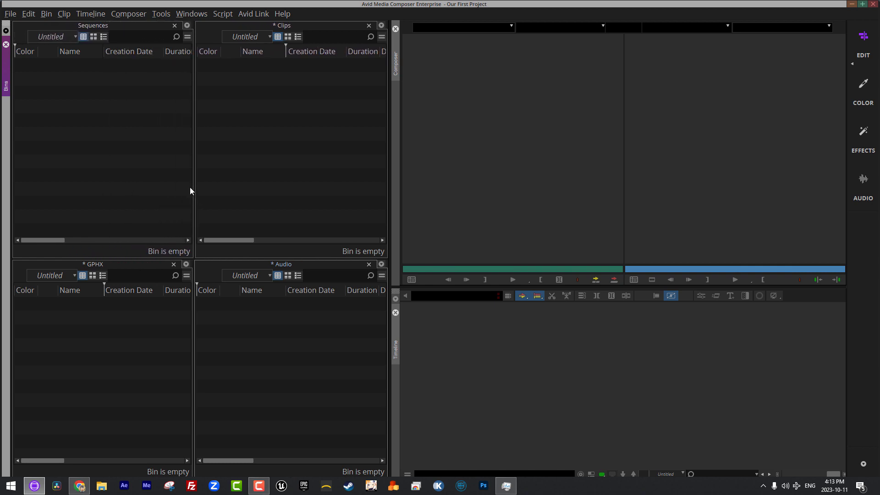